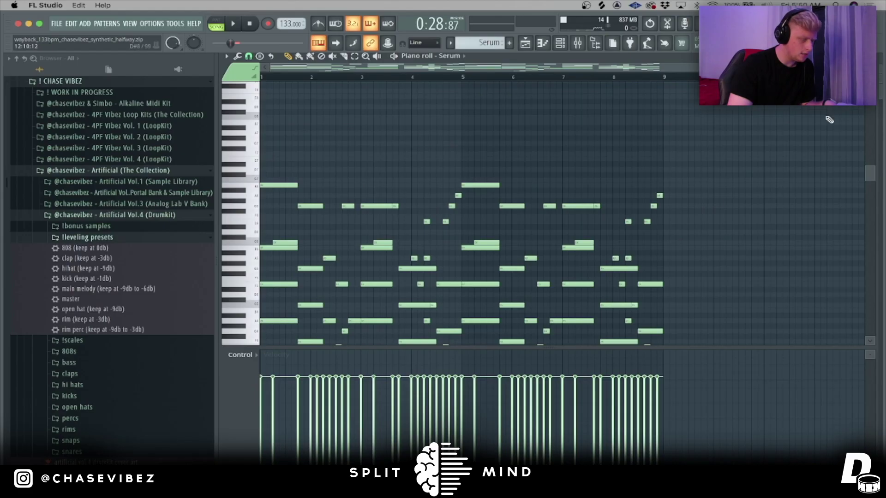
Examine the main melody's notes in the Serum piano roll while playing it back
scroll(442, 210, "down", 3)
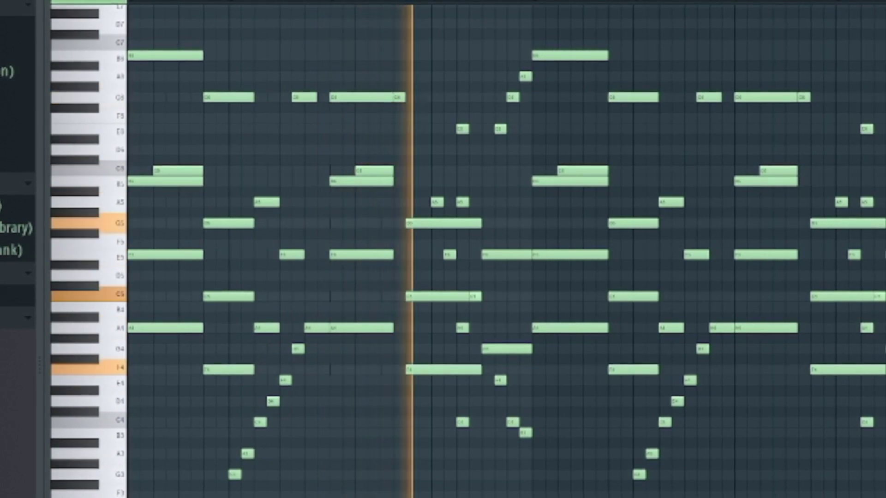
key("F6")
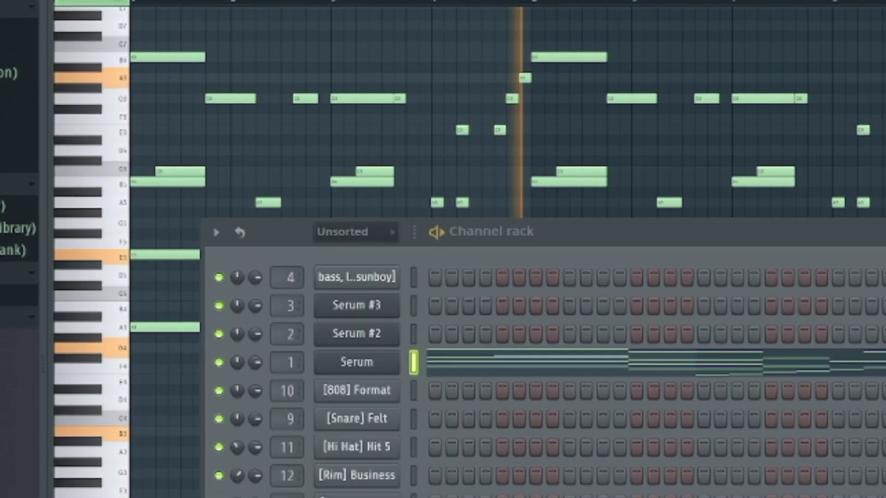
key("space")
Open the Serum channel's instrument and look through its preset list around SYNTH - CADET
left_click(374, 260)
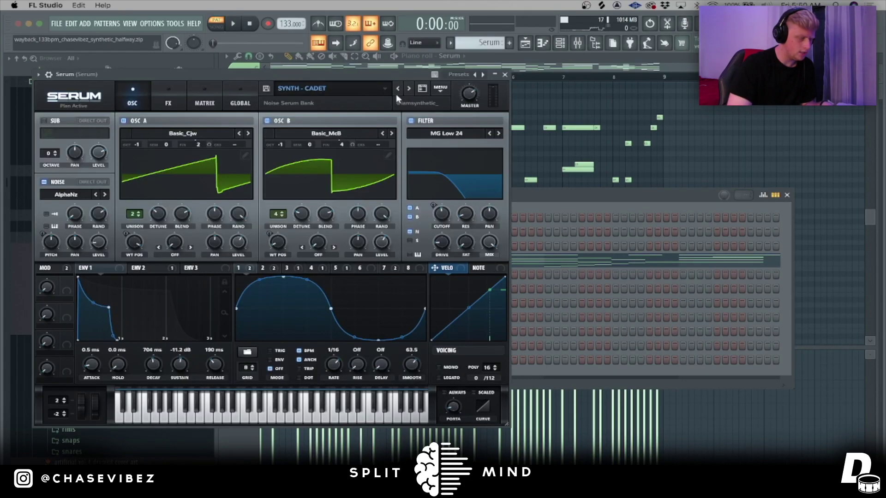
left_click(349, 89)
mouse_move(257, 178)
scroll(618, 482, "down", 10)
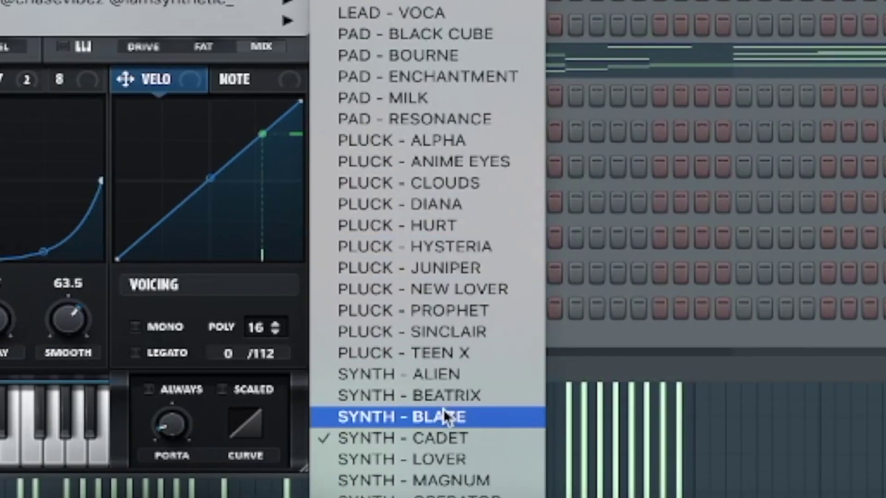
Inspect the Fruity parametric EQ 2 and Portal effects on the Serum mixer track and play the melody through them
left_click(577, 43)
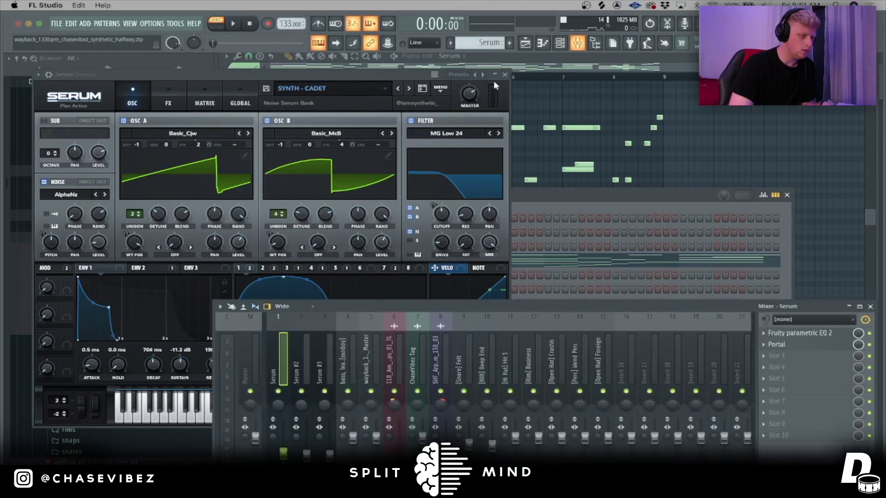
left_click(508, 78)
left_click(799, 332)
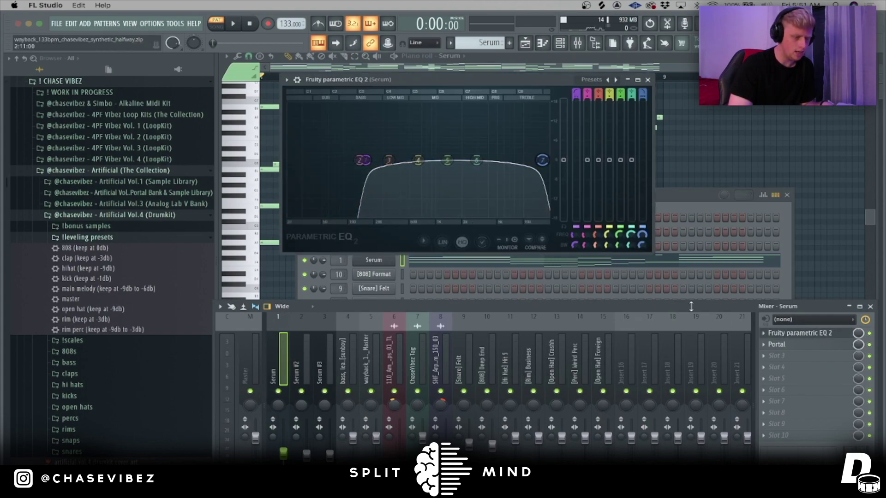
left_click(777, 344)
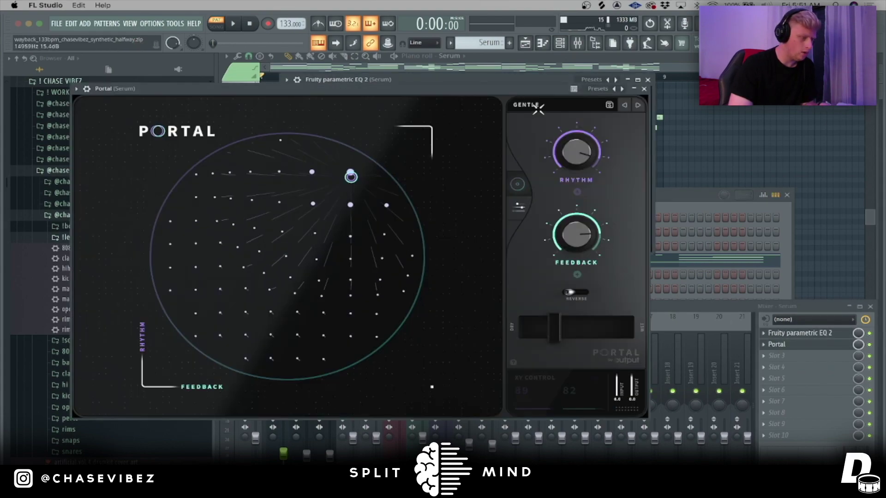
left_click(526, 104)
scroll(175, 277, "down", 5)
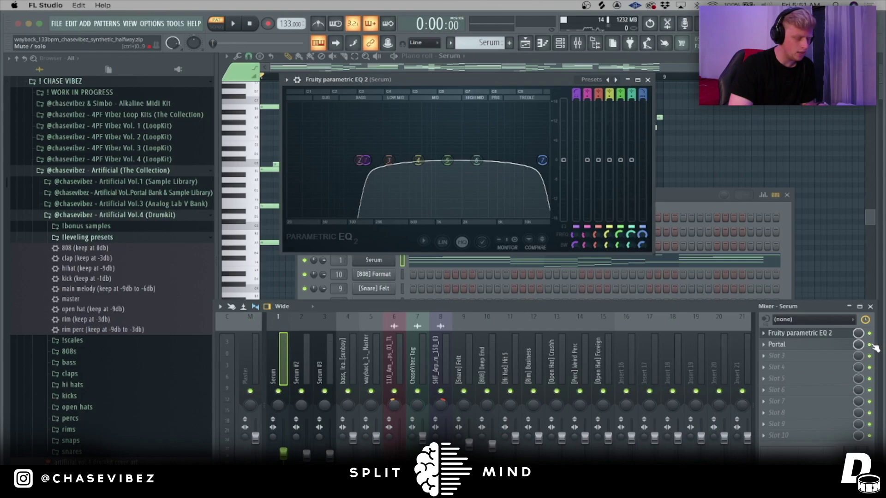
key("space")
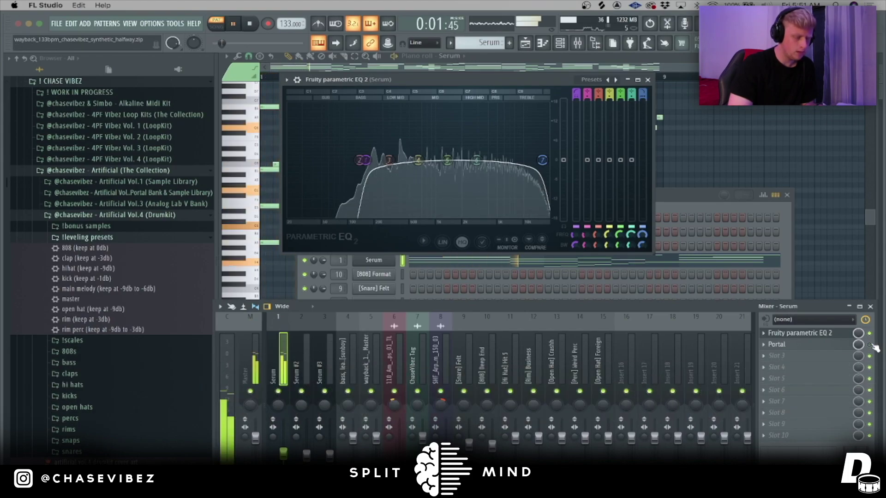
key("space")
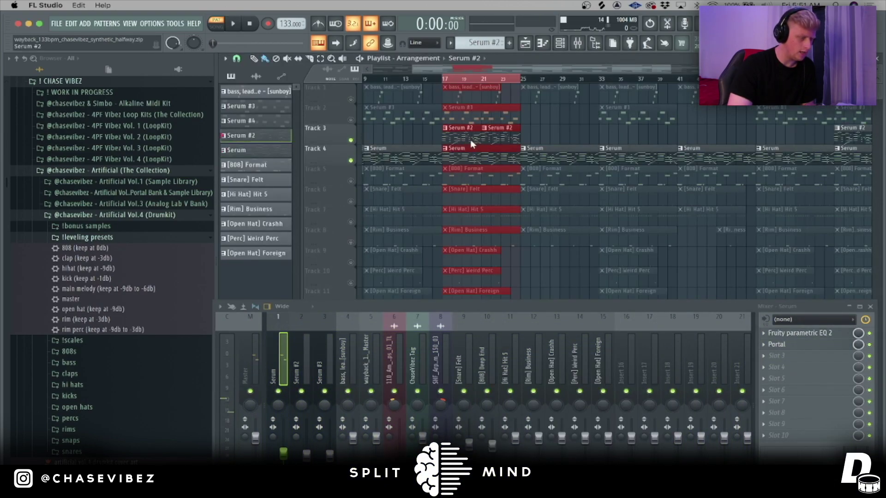
Play back the Serum #2 pattern and open the preset list of its Serum instrument
double_click(470, 143)
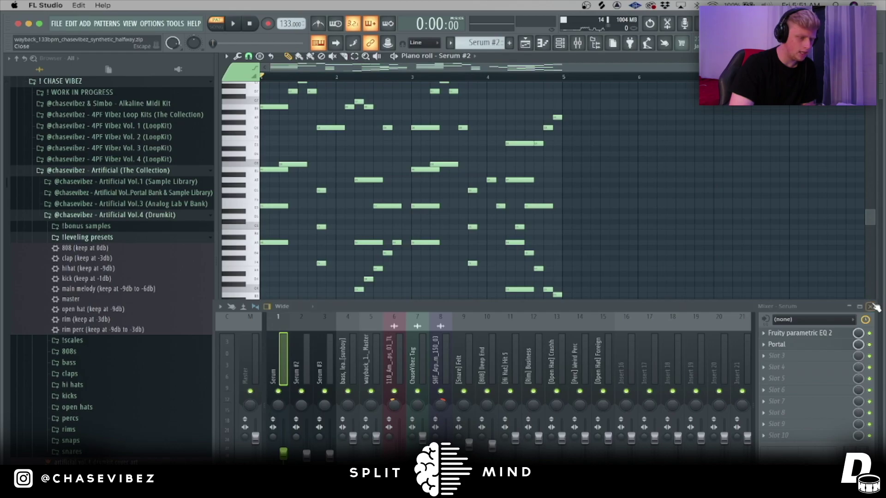
key("space")
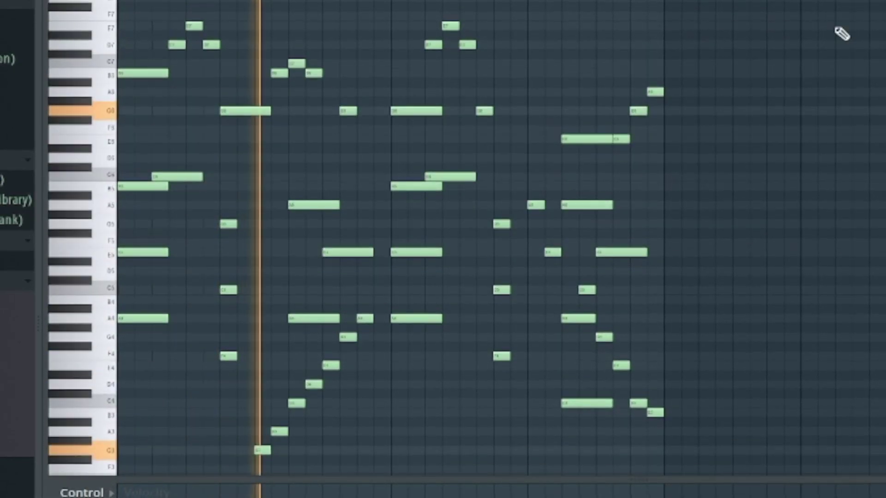
scroll(854, 18, "down", 1)
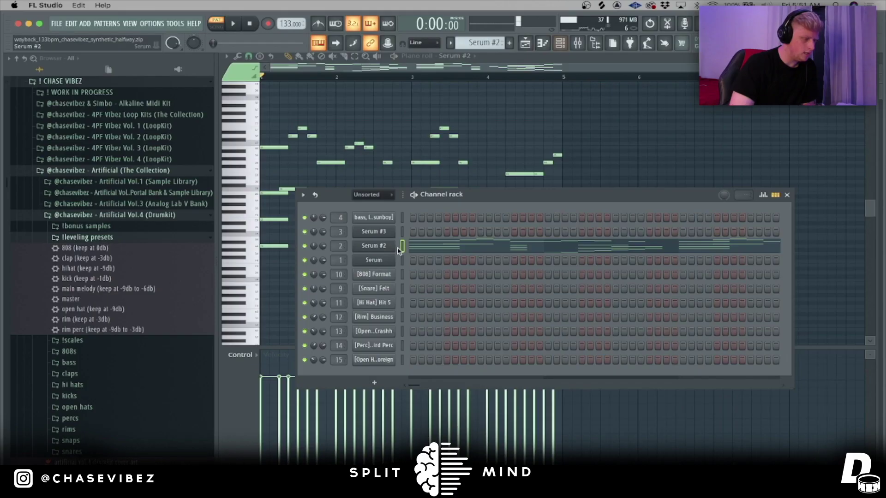
left_click(393, 246)
left_click(364, 103)
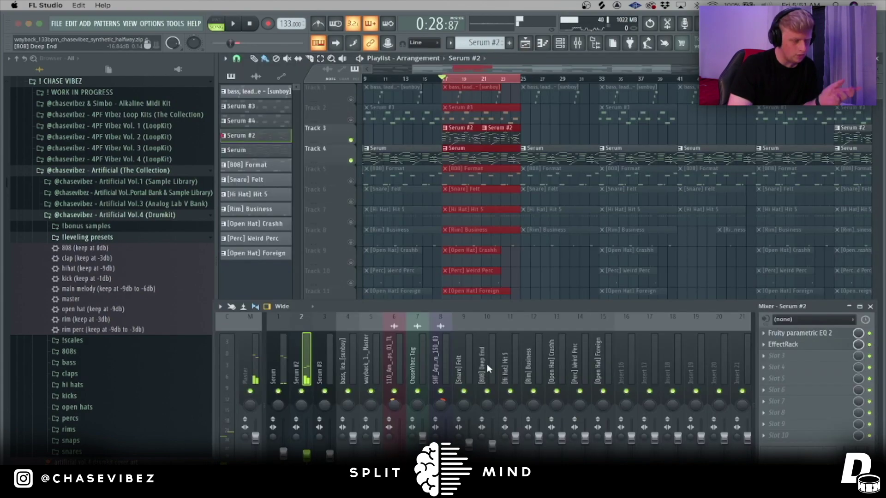
Inspect the Fruity parametric EQ 2 and the EffectRack's Modulation presets on the Serum #2 mixer track
left_click(816, 333)
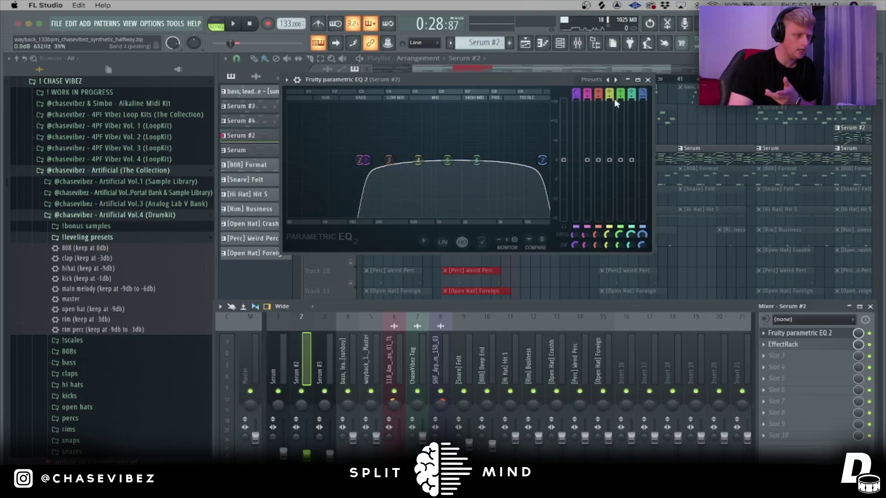
left_click(721, 107)
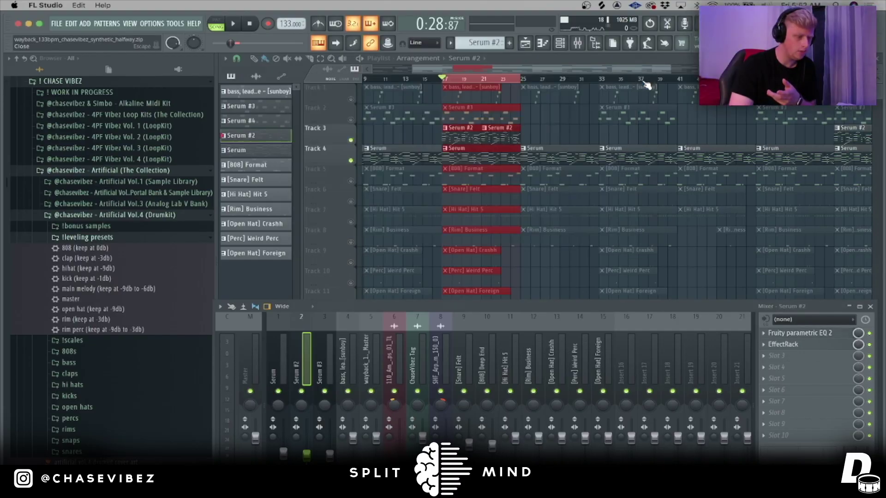
left_click(821, 346)
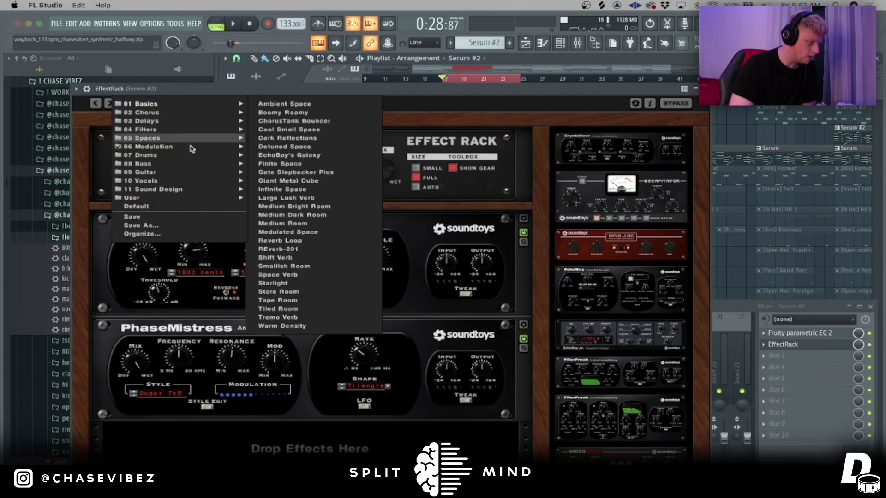
mouse_move(192, 152)
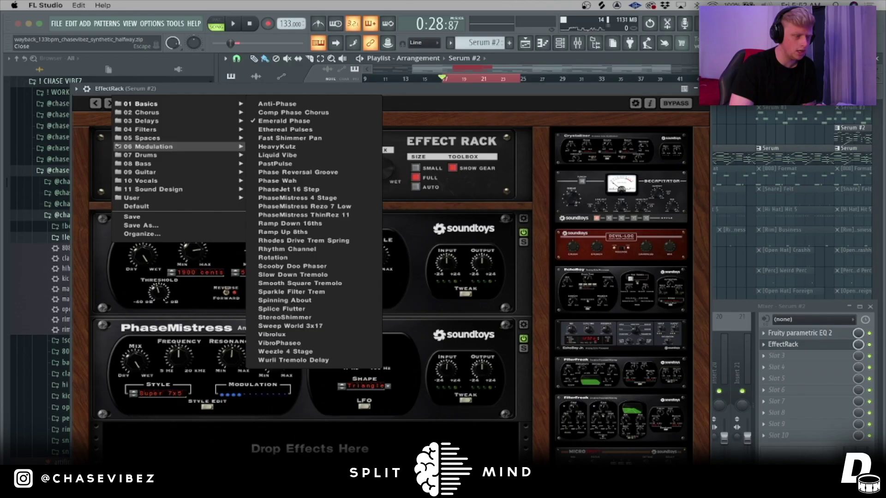
key("Escape")
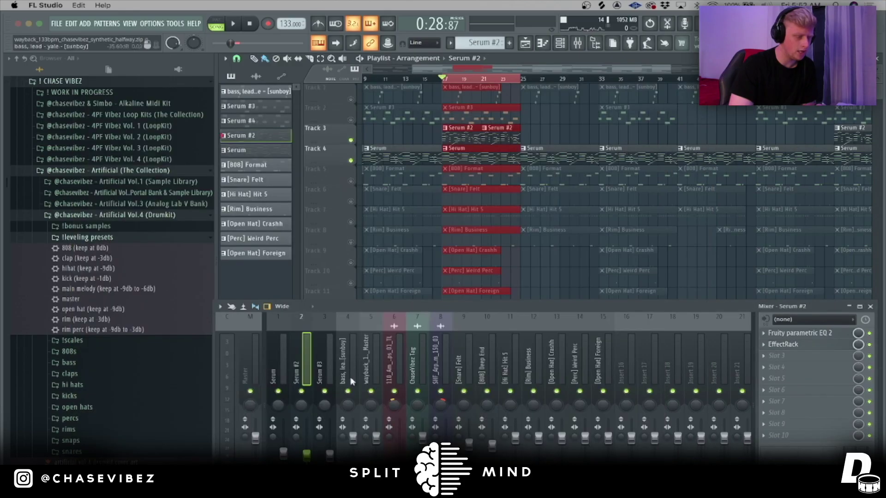
right_click(301, 392)
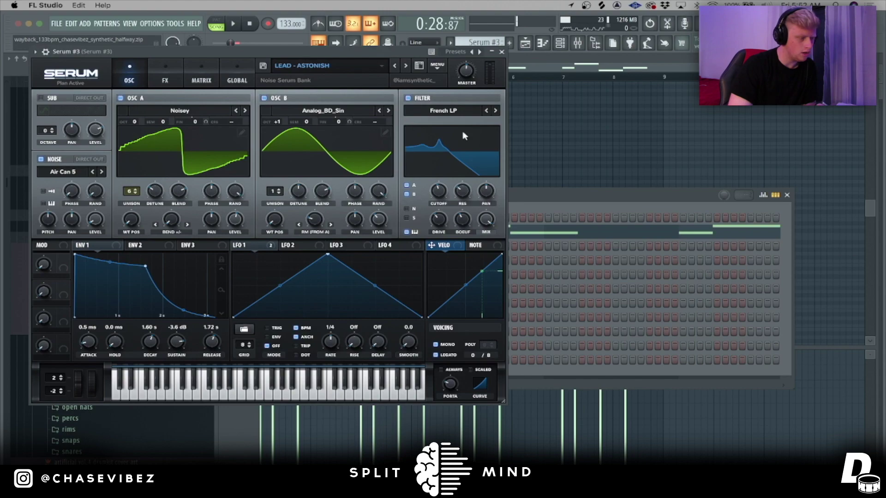
Look through the Lead presets around LEAD - ASTONISH in Serum #3, and play back the bass lead pattern
left_click(322, 65)
mouse_move(341, 89)
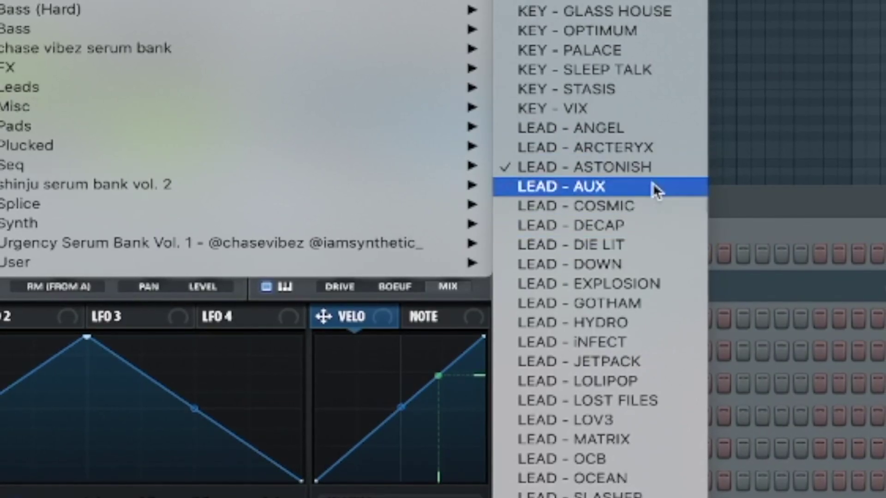
left_click(656, 186)
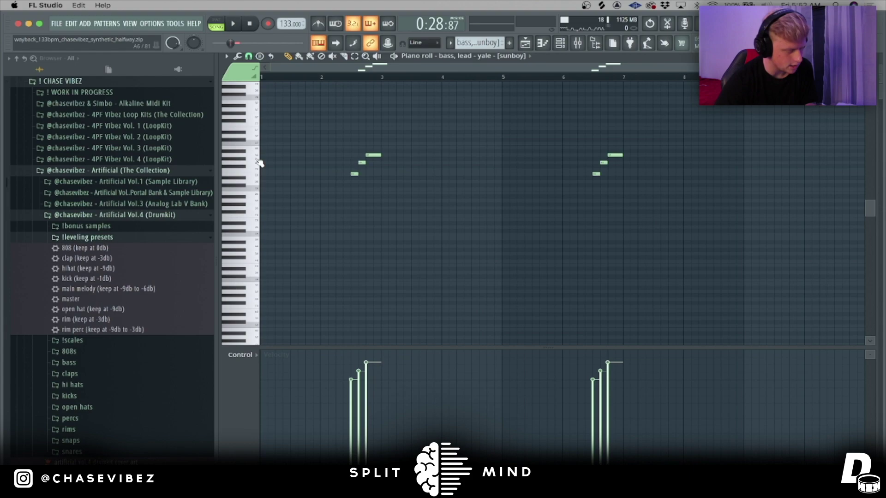
key("space")
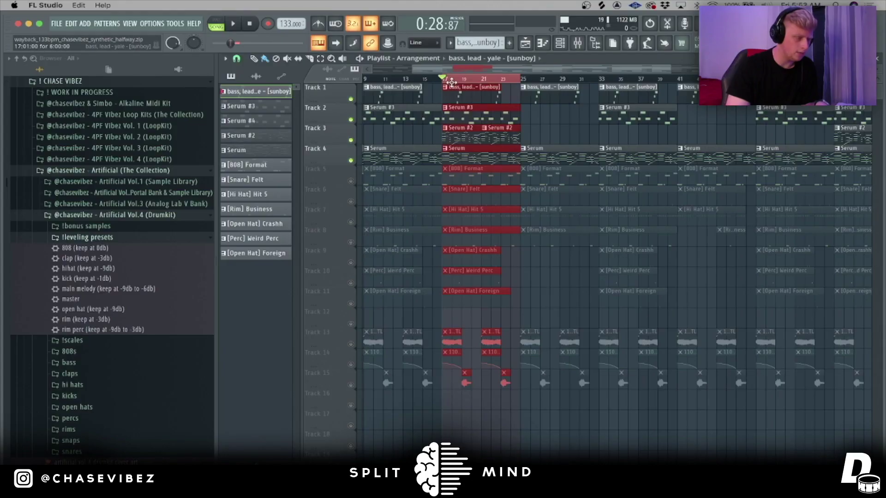
Isolate the CinematicsArps loop, its volume automation and the SHF sample on tracks 13 to 15, and play them back
left_click_drag(451, 82, 452, 125)
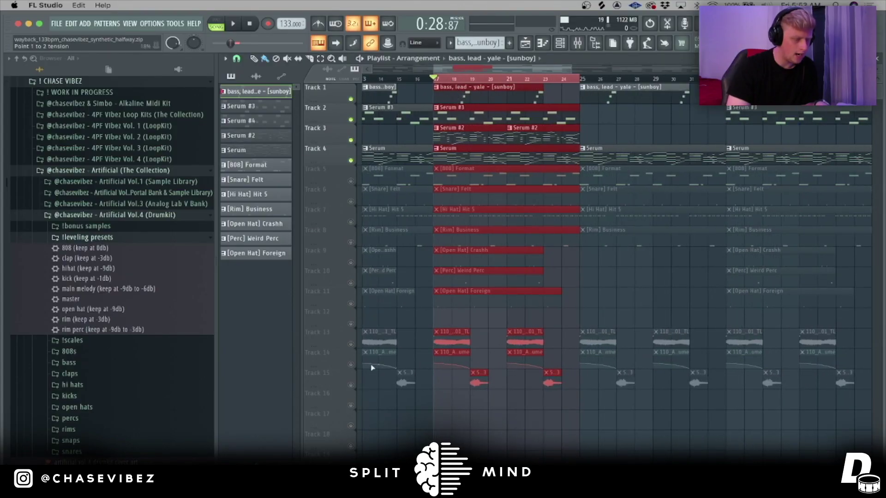
left_click(350, 345)
key("space")
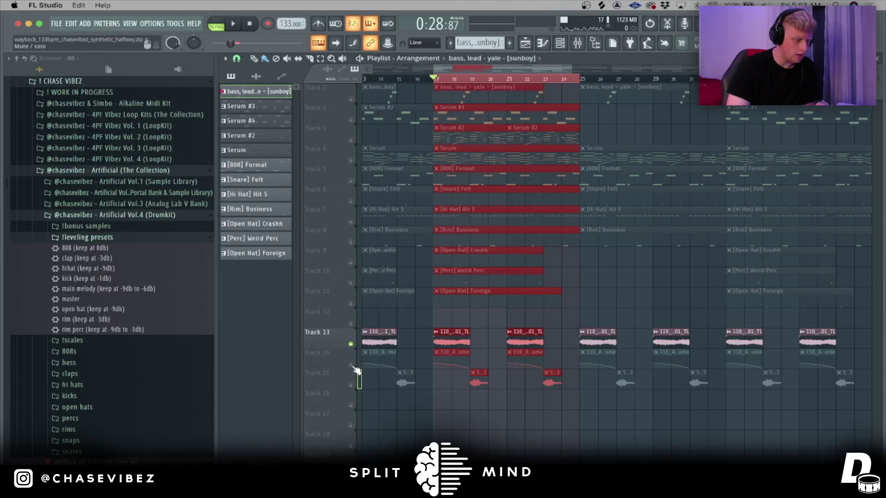
left_click(351, 365)
scroll(511, 225, "up", 3)
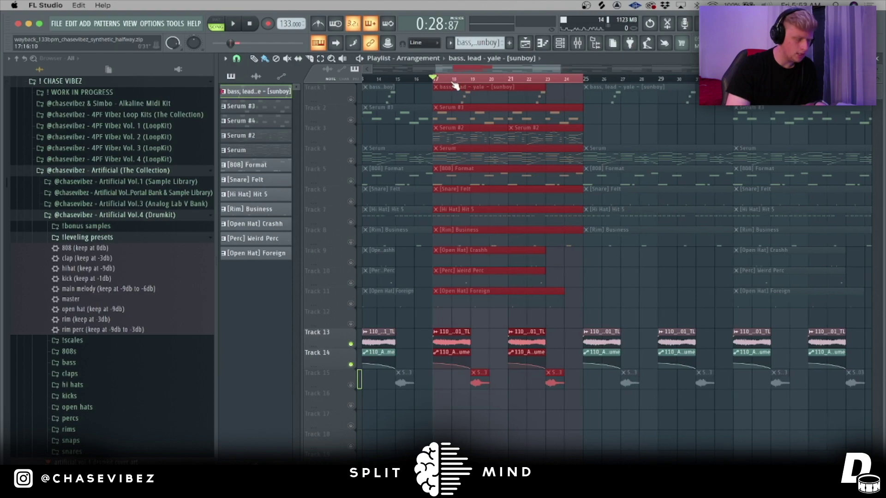
key("space")
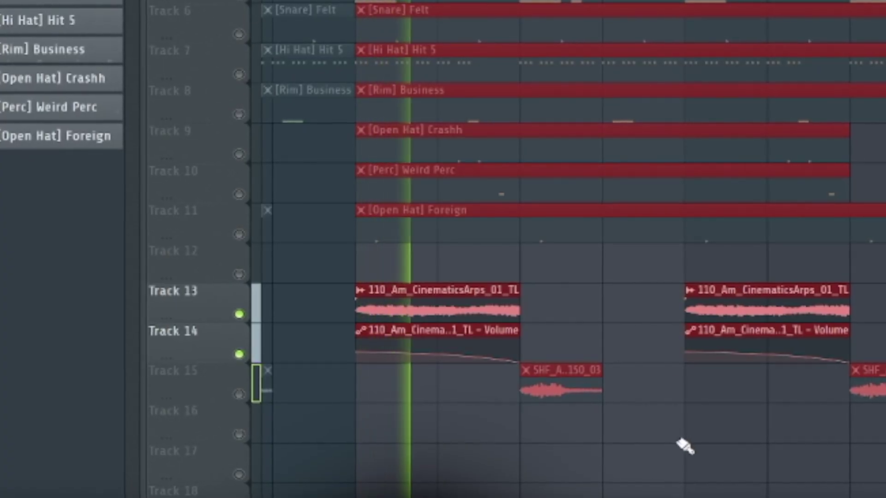
key("space")
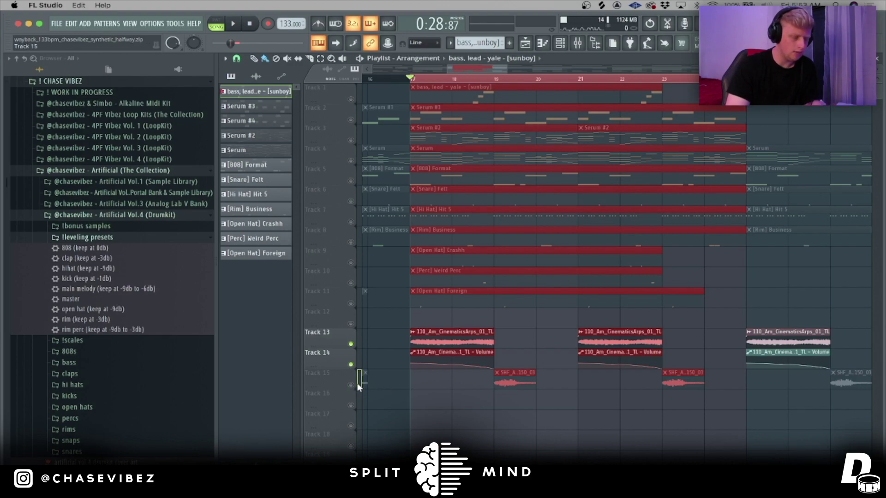
left_click(352, 386)
key("space")
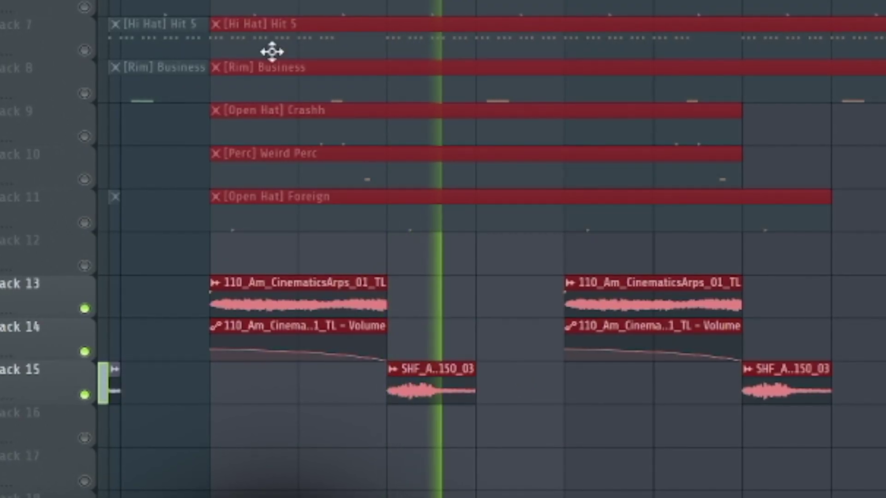
Make only the drum tracks 5 to 11 active in the playlist
left_click(353, 283)
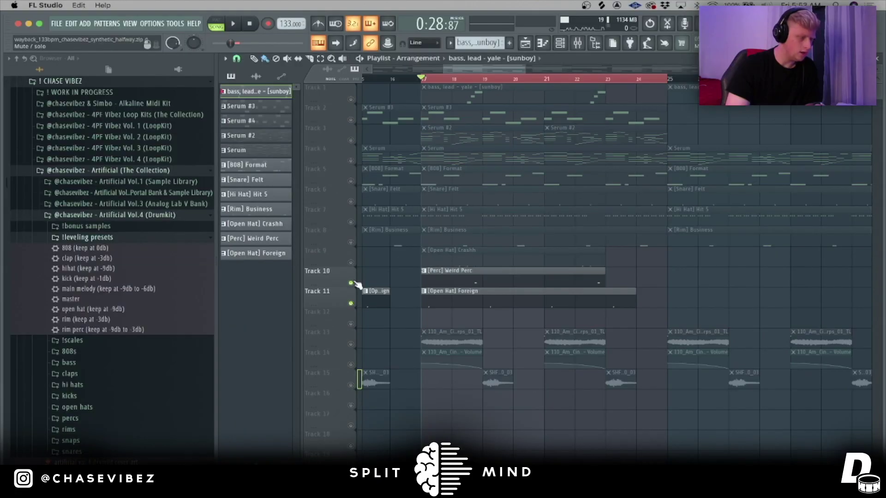
left_click(351, 221)
left_click(350, 242)
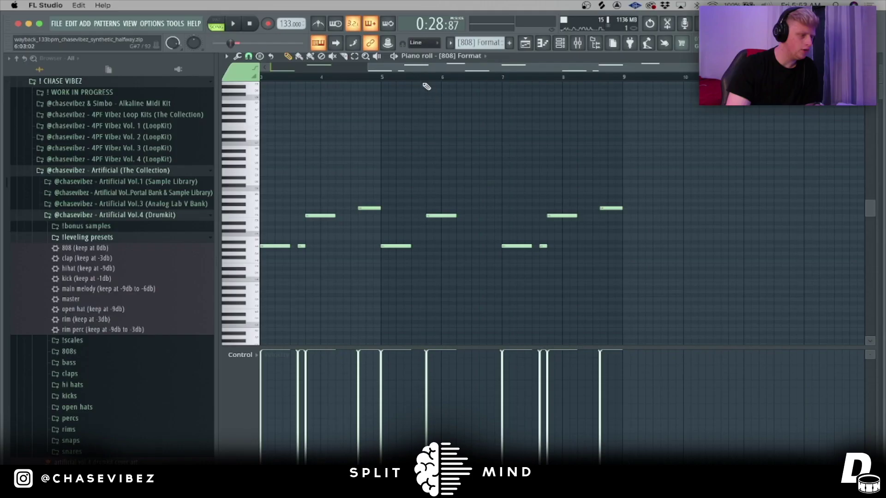
Review the [808] Format notes, browse the 808s folder of the Artificial Vol.4 drumkit, and play the pattern back
scroll(422, 81, "down", 3)
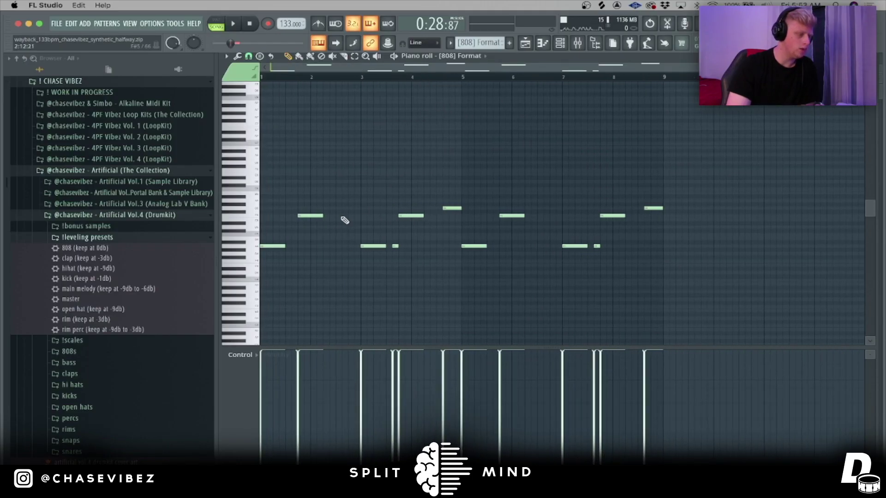
left_click(154, 236)
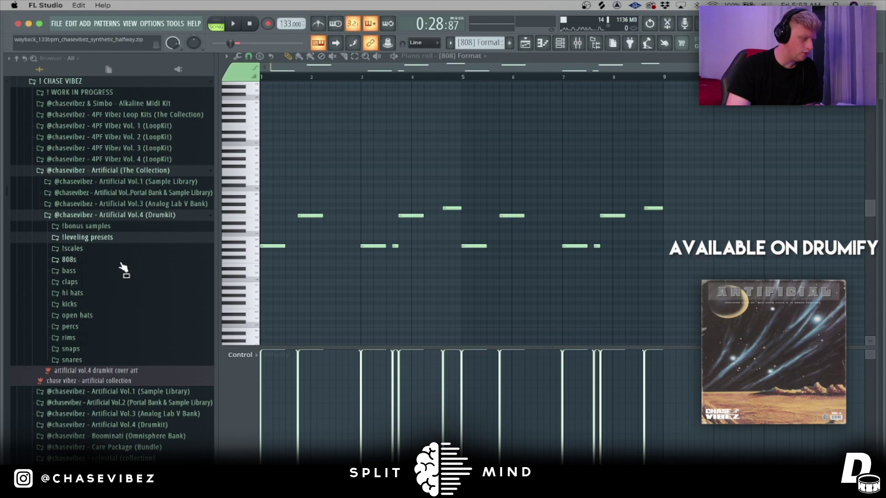
left_click(121, 261)
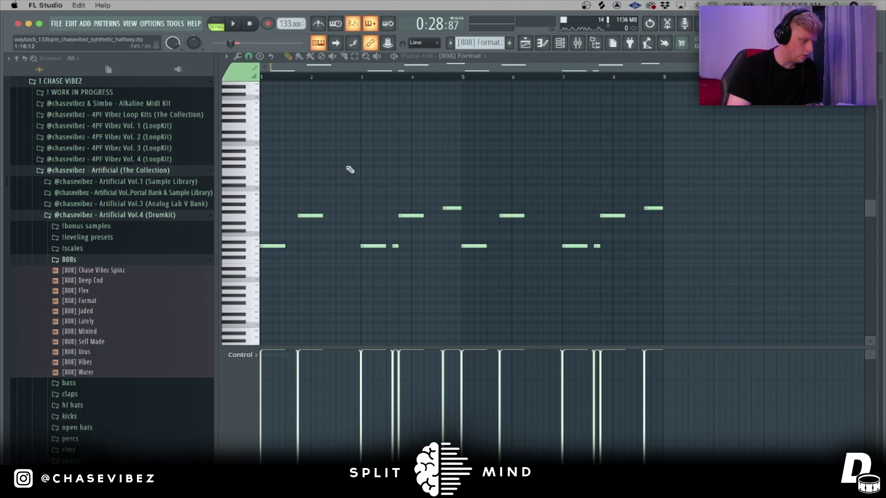
key("space")
scroll(310, 72, "up", 2)
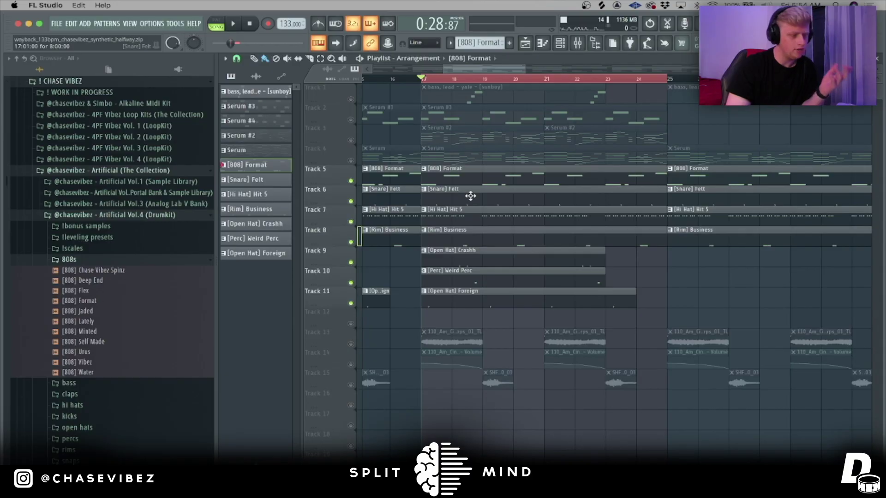
Review the notes of the [Snare] Felt and [Hi Hat] Hit 5 patterns in the piano roll and play them back
scroll(439, 79, "down", 3)
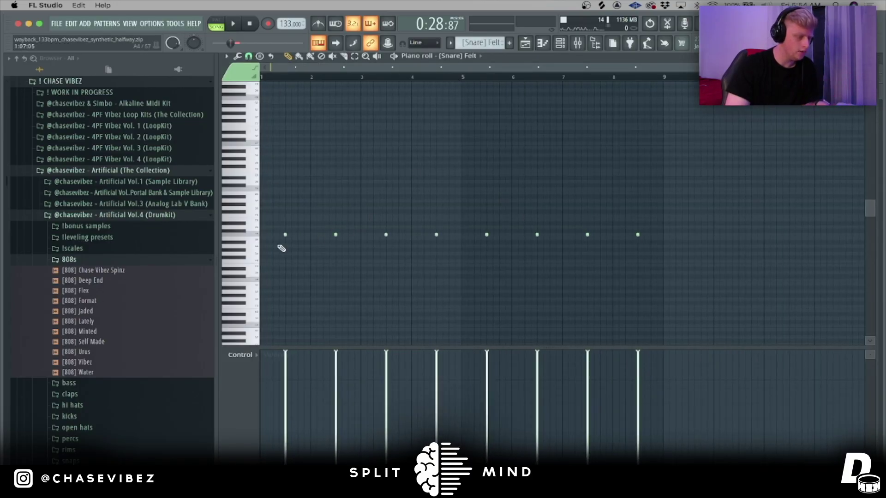
key("space")
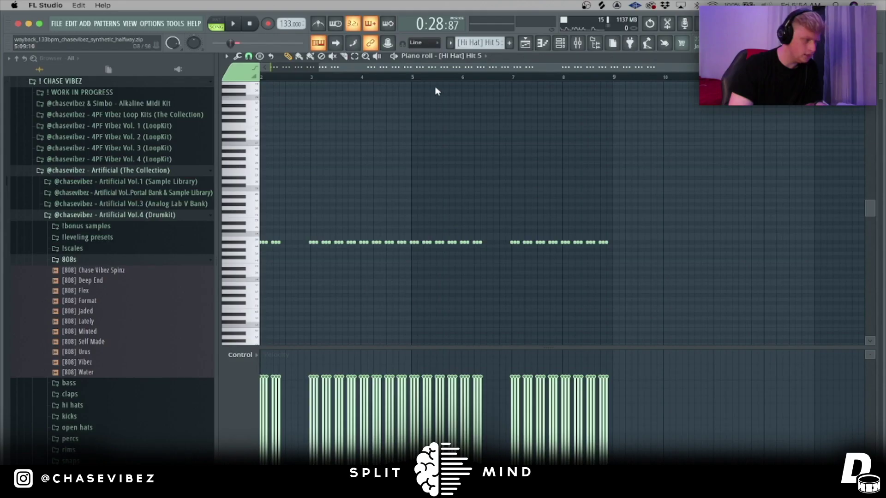
scroll(437, 91, "left", 2)
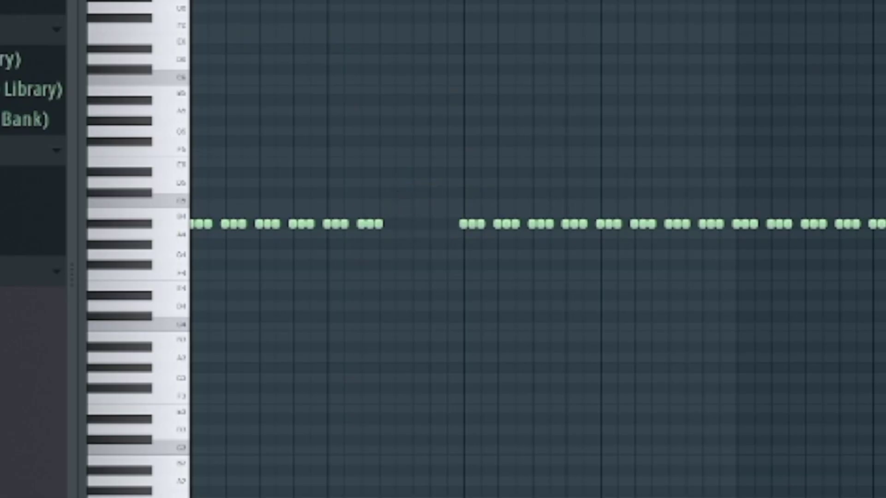
Unmute the bass lead on Track 1 in the playlist, reopen the [Hi Hat] Hit 5 notes and play them back
left_click(525, 43)
left_click(351, 100)
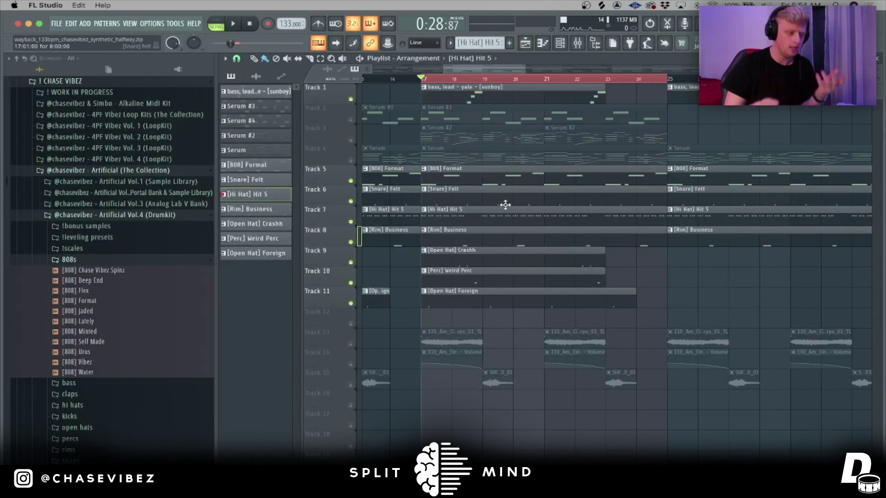
double_click(493, 221)
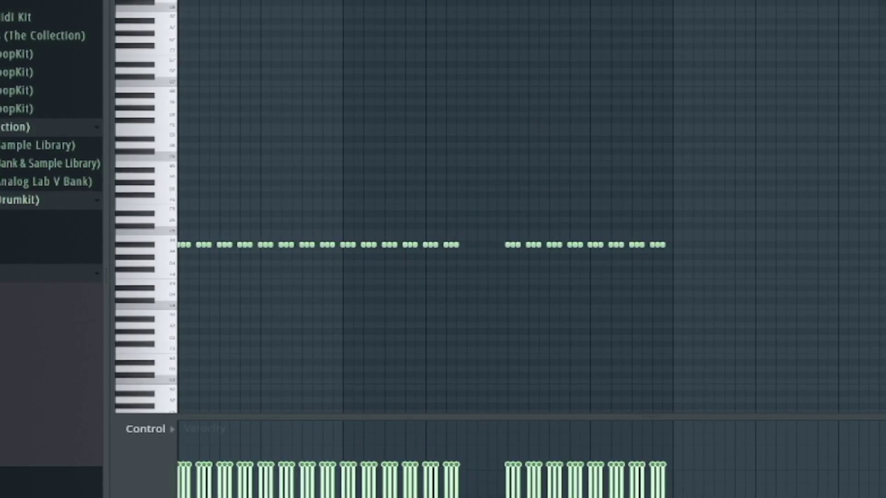
key("space")
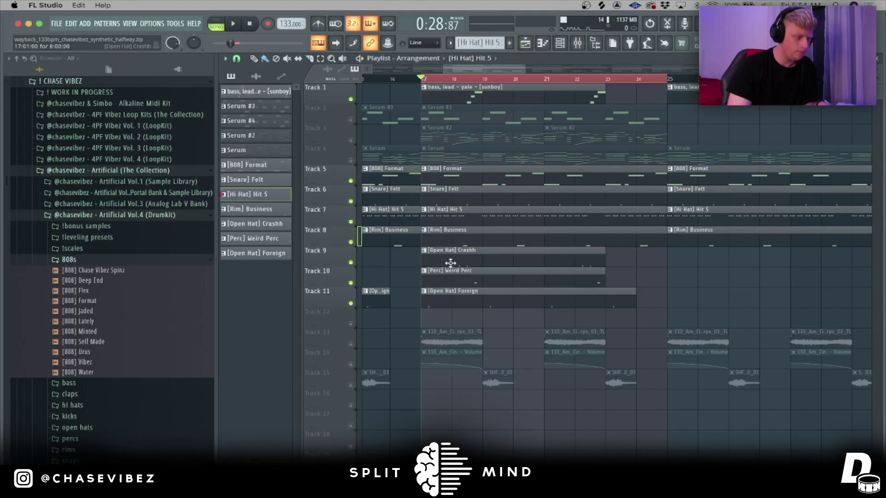
Open the [Rim] Business pattern from Track 8 in the piano roll, review its notes and play it back
double_click(448, 240)
scroll(389, 83, "left", 3)
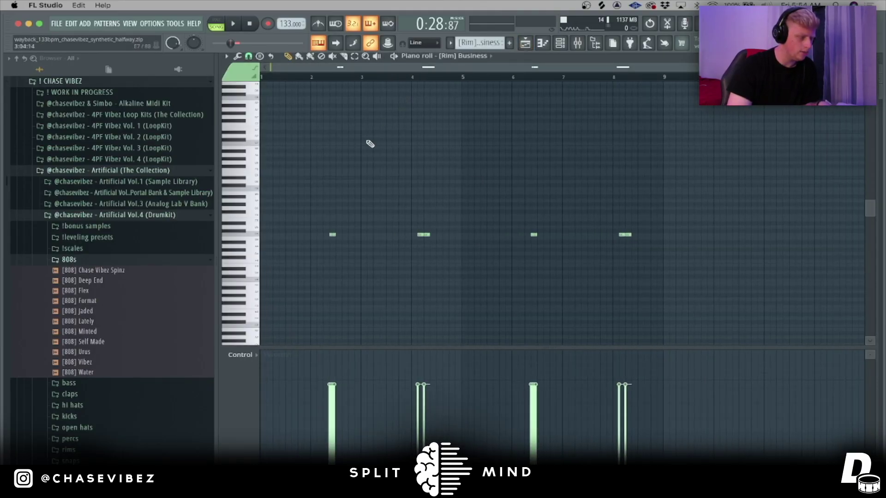
key("space")
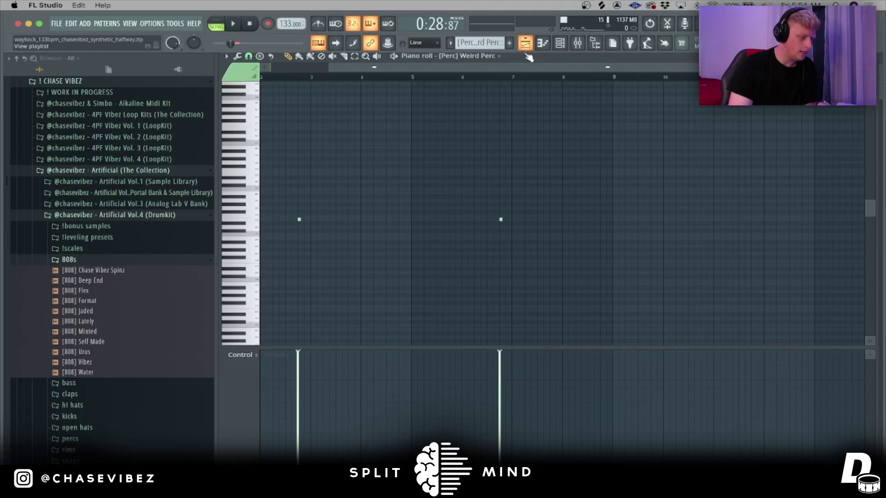
Return to the playlist, open the [Open Hat] Crashh pattern, review its notes and play it back
left_click(525, 48)
double_click(490, 257)
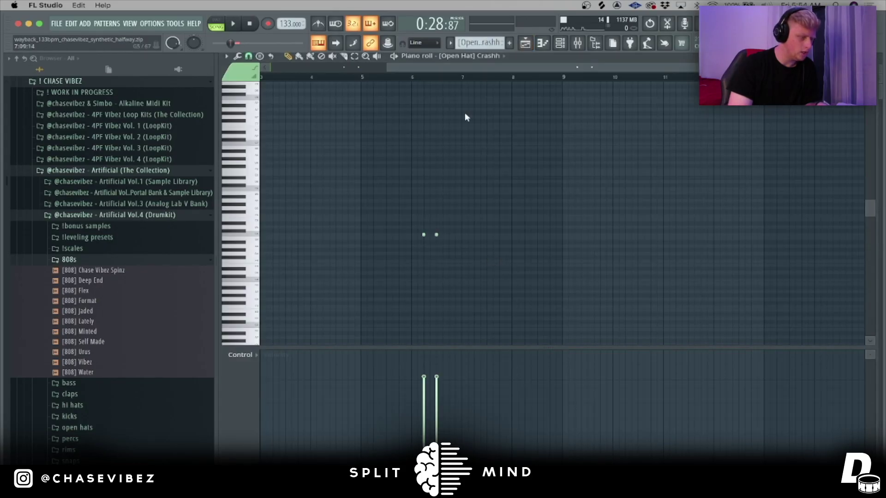
left_click_drag(417, 68, 299, 68)
key("space")
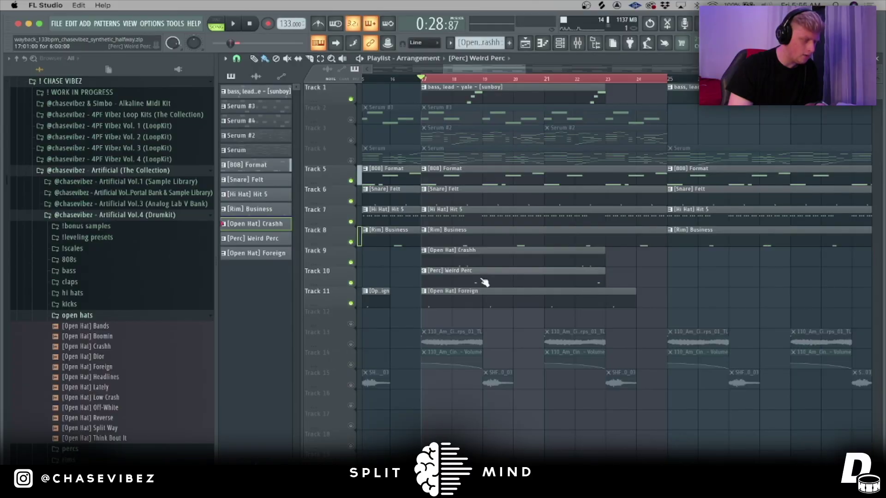
Review the notes of the [Perc] Weird Perc and [Open Hat] Foreign patterns and play them back
double_click(480, 278)
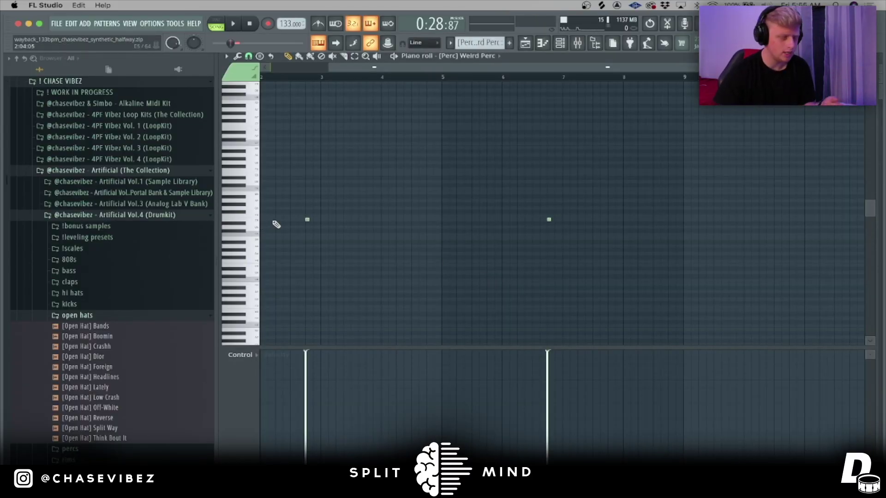
key("space")
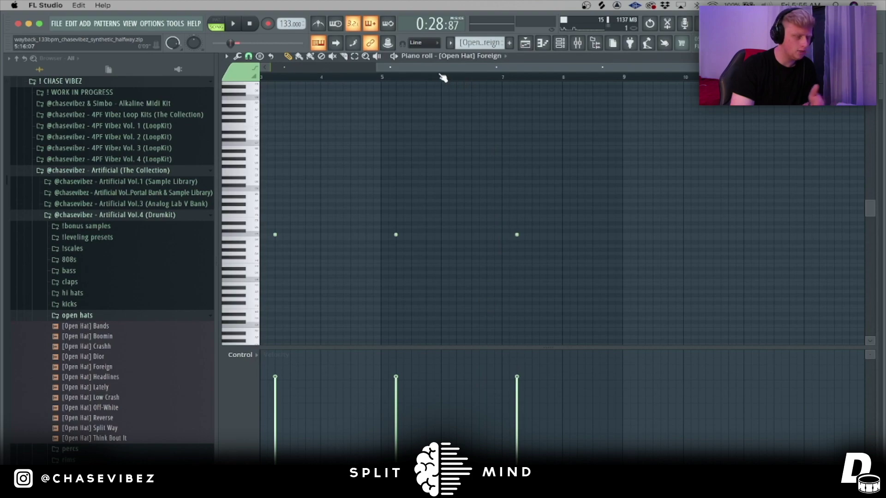
scroll(440, 75, "down", 3)
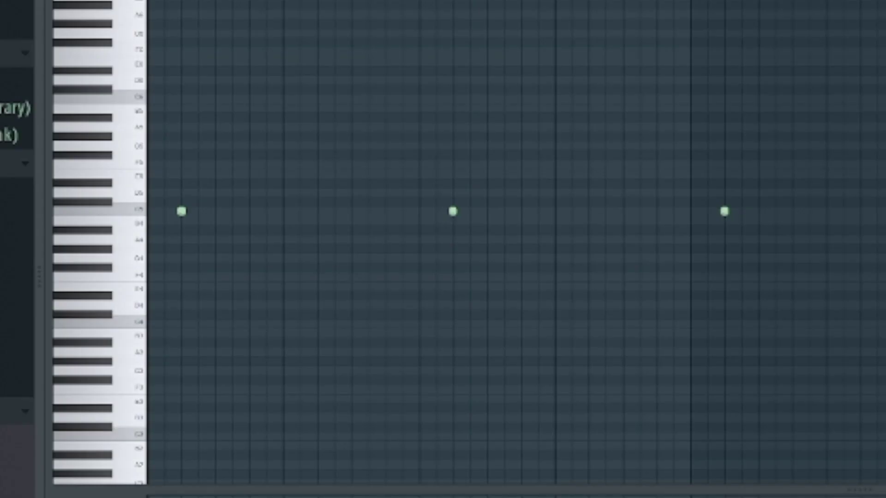
key("space")
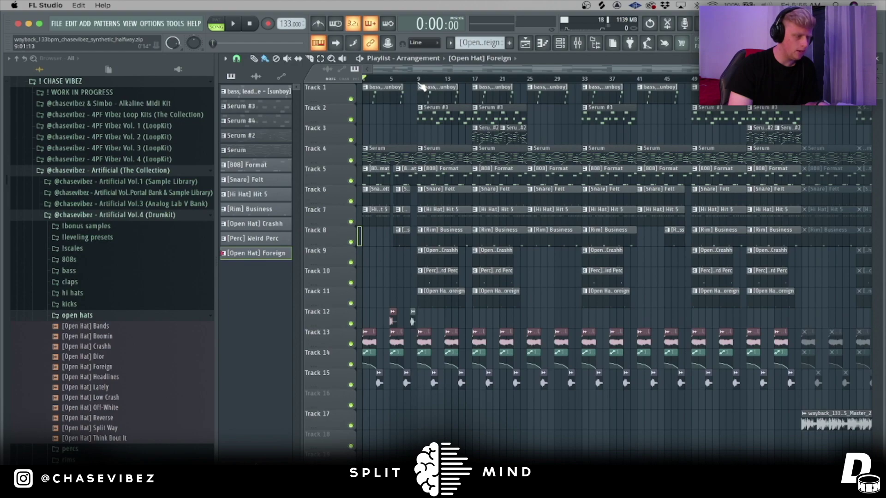
Examine the arrangement's structure by marking its sections one after another on the playlist timeline, from bar 9 to bar 65
left_click_drag(415, 82, 302, 93)
left_click_drag(416, 82, 526, 85)
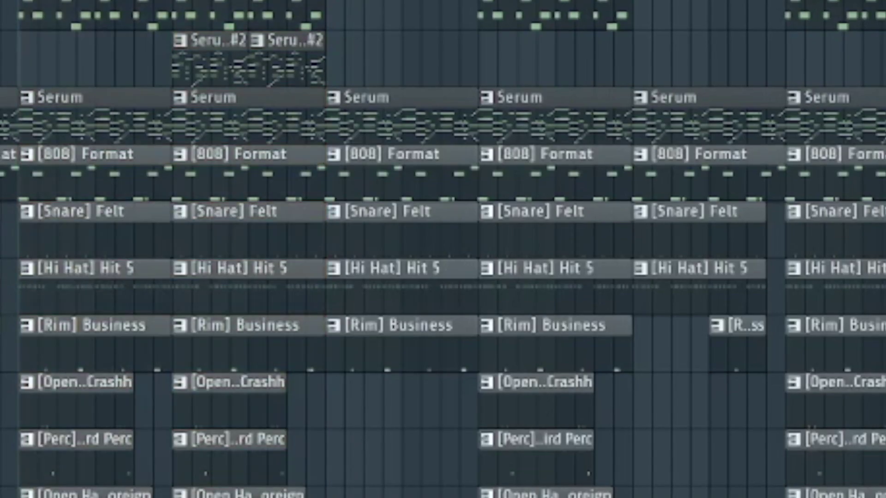
left_click_drag(546, 33, 763, 41)
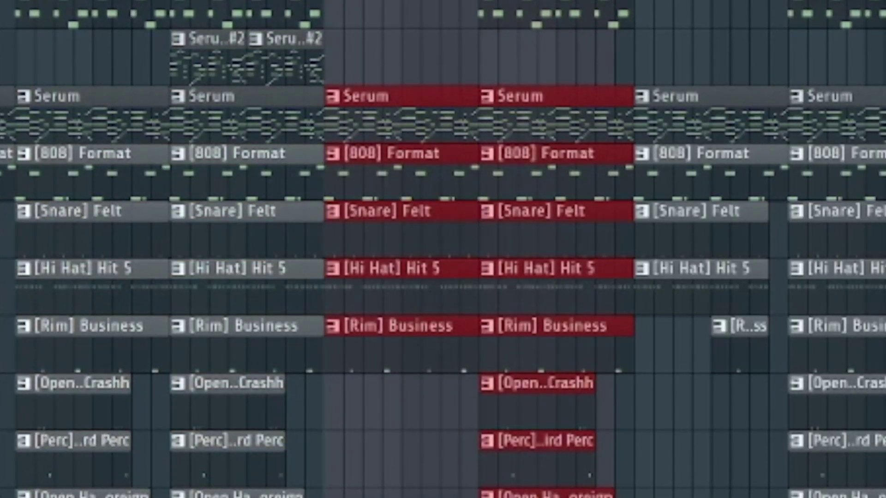
left_click_drag(770, 33, 848, 47)
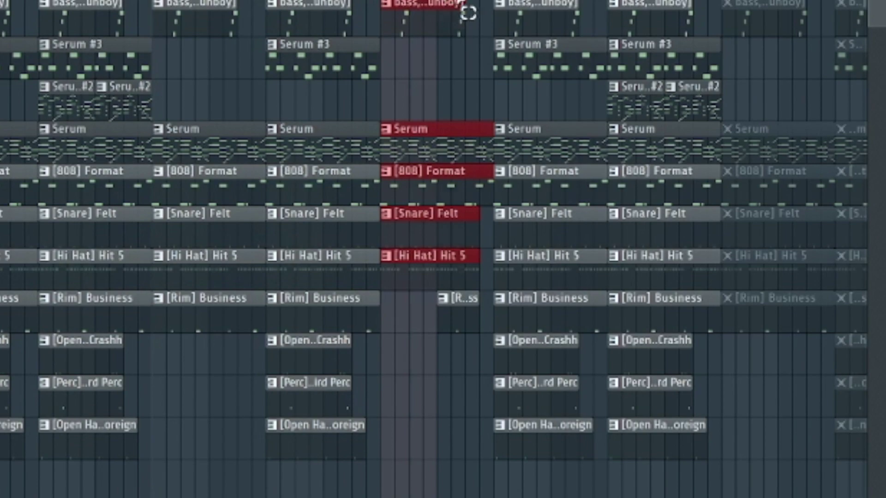
left_click_drag(468, 13, 499, 11)
scroll(504, 318, "down", 2)
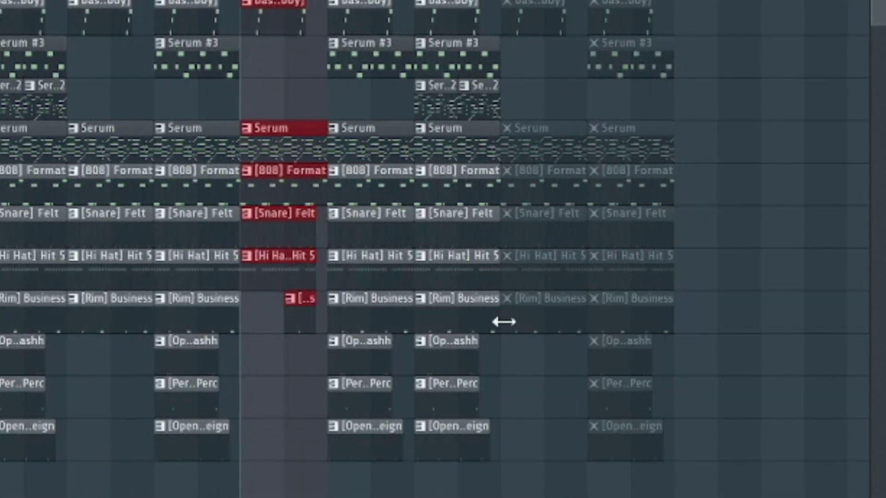
left_click_drag(330, 2, 669, 3)
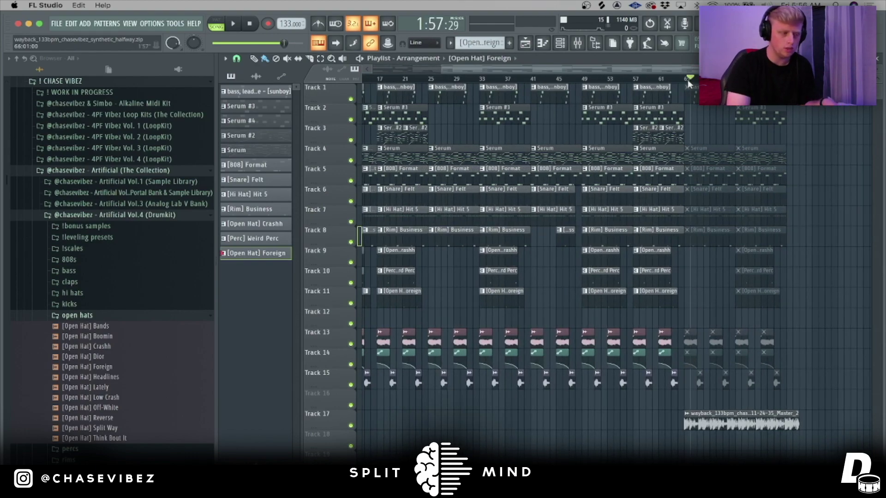
Mark the muted section starting at bar 65, solo Track 17 with the rendered master clip and play it back
left_click_drag(687, 79, 776, 79)
scroll(766, 81, "up", 5)
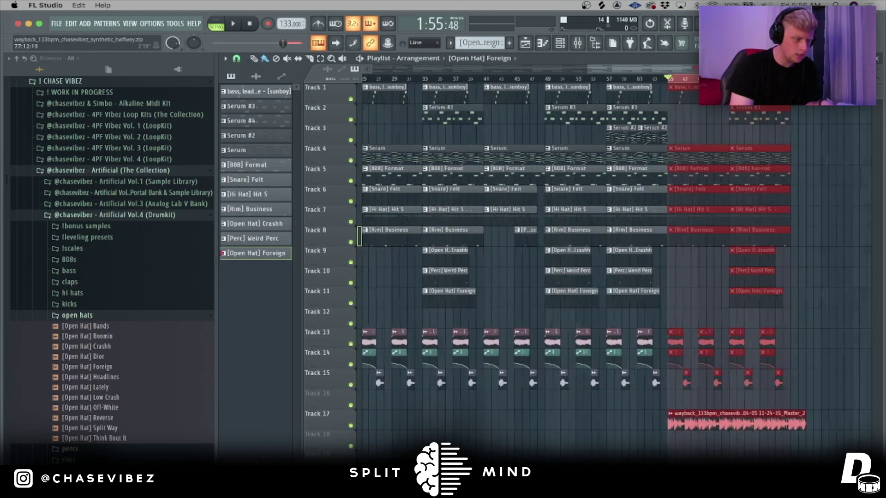
scroll(618, 79, "down", 3)
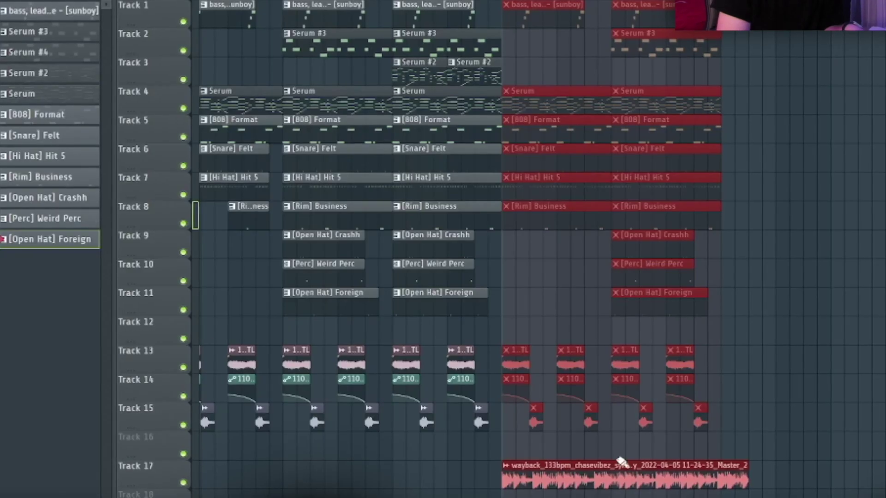
left_click(742, 423, "ctrl")
mouse_move(734, 480)
left_mouse_down()
mouse_move(721, 480)
mouse_move(751, 481)
left_mouse_up()
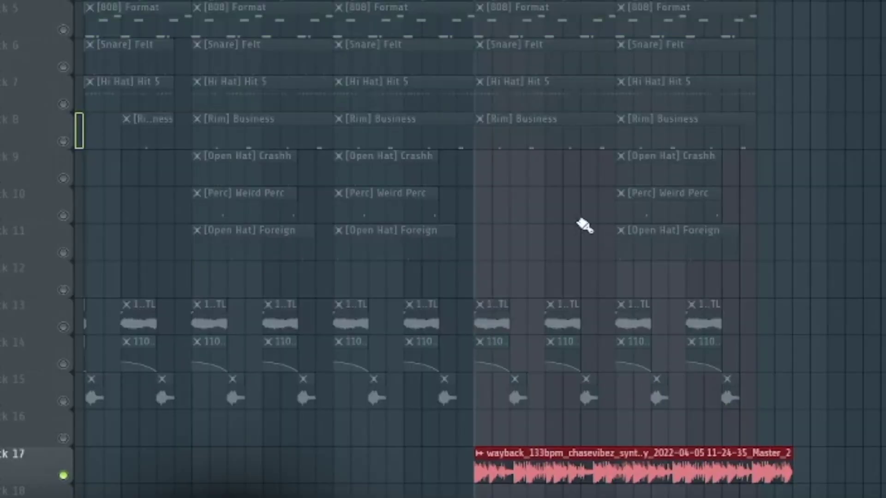
key("space")
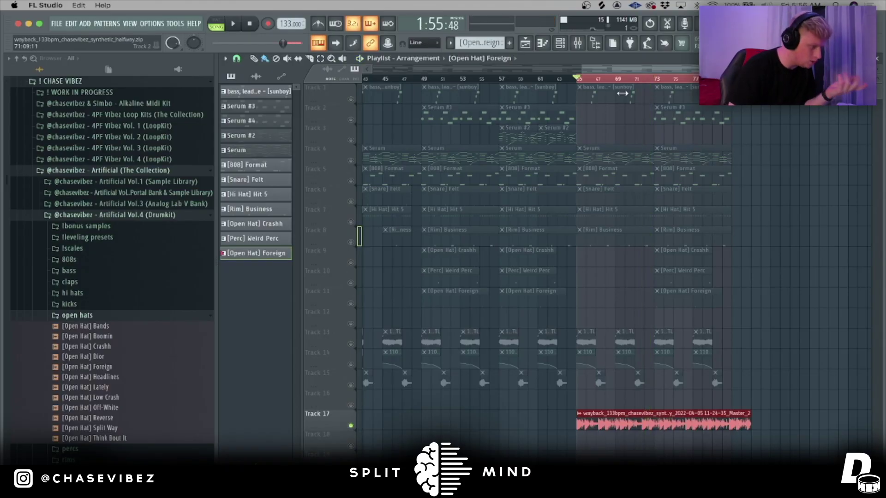
Take Track 17 out of solo so that all playlist tracks are active
scroll(602, 83, "down", 4)
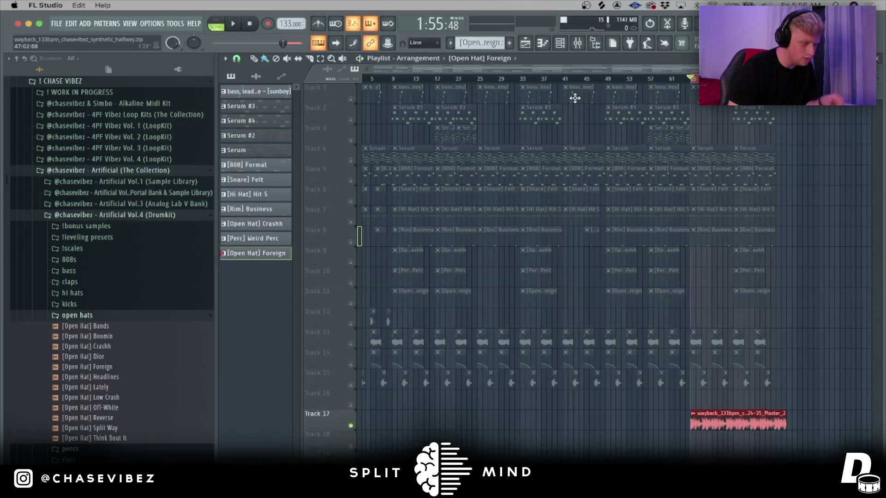
right_click(351, 181)
right_click(351, 181)
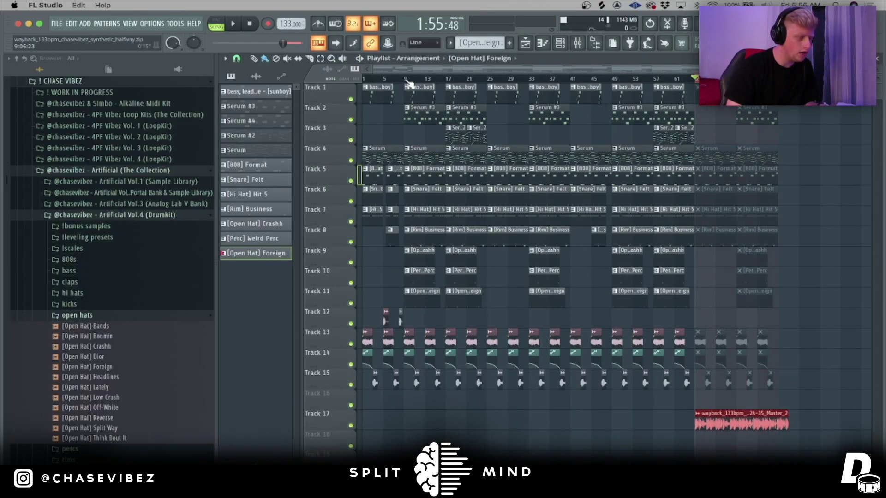
Examine the intro's [Hi Hat] Hit 5, [Rim] Business and bass lead clips, and play the arrangement from bar 9
scroll(395, 82, "up", 3)
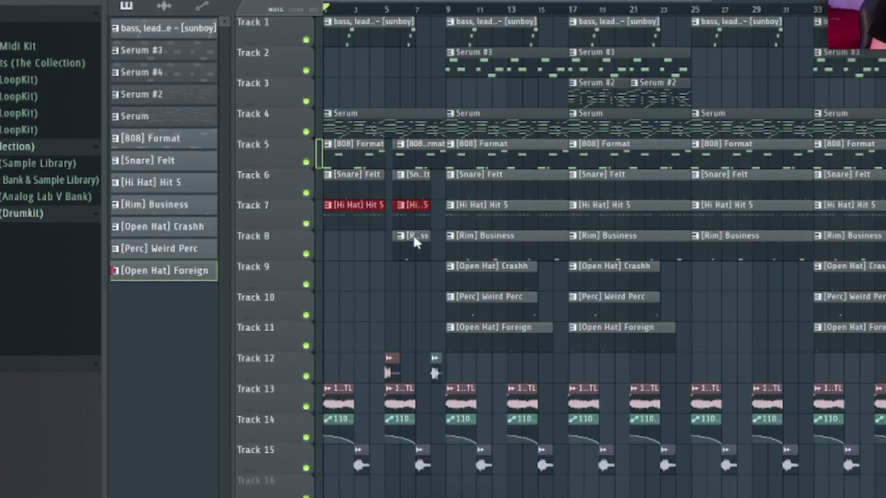
scroll(417, 236, "up", 3)
left_click_drag(438, 242, 342, 266)
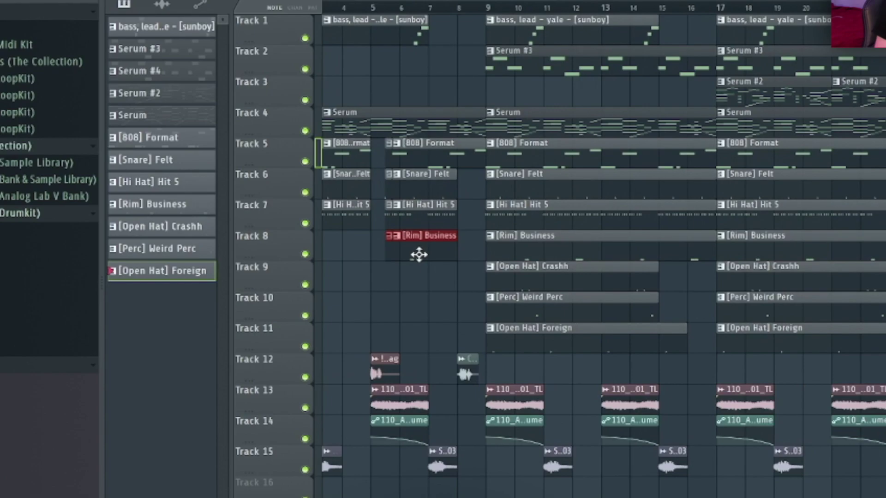
scroll(405, 7, "down", 4)
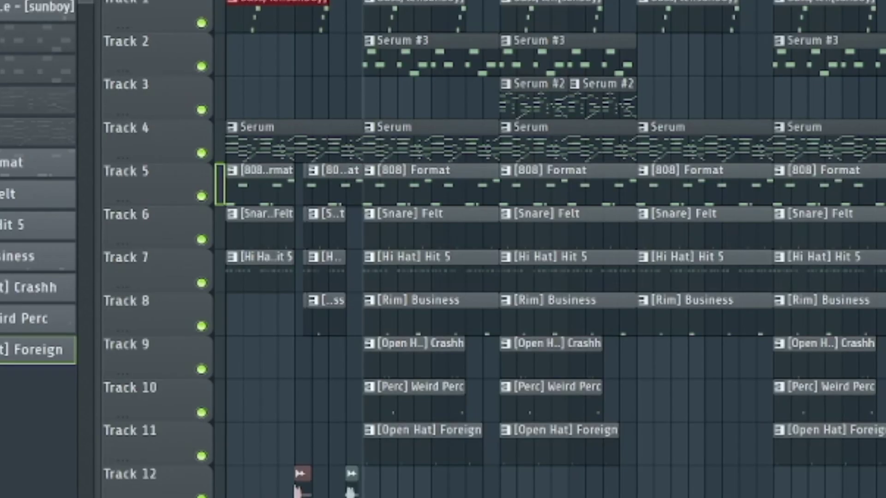
key("space")
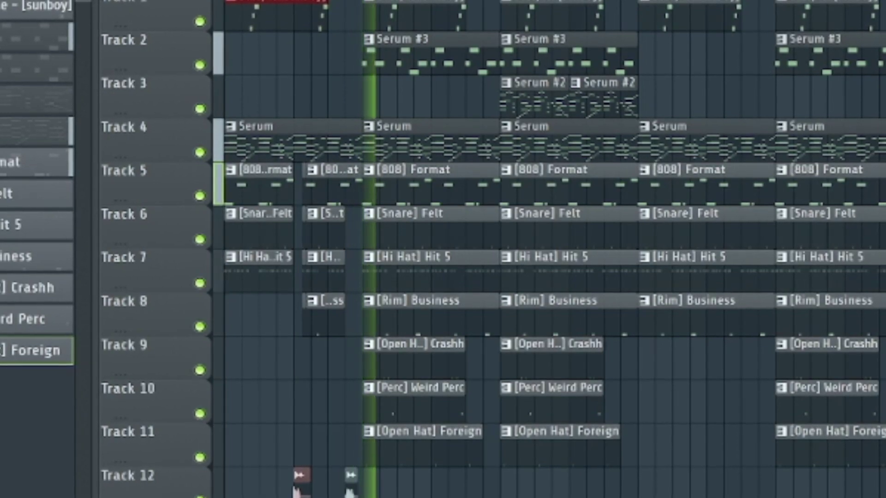